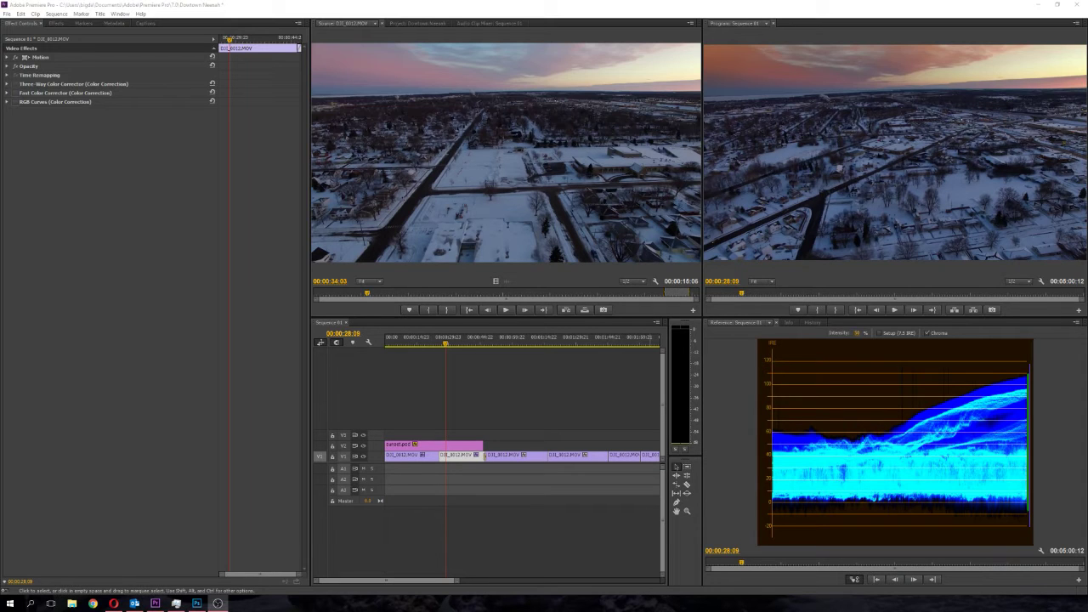
# Hide track V2 so the sunset.psd gradient no longer tints the drone clip
pyautogui.click(364, 446)
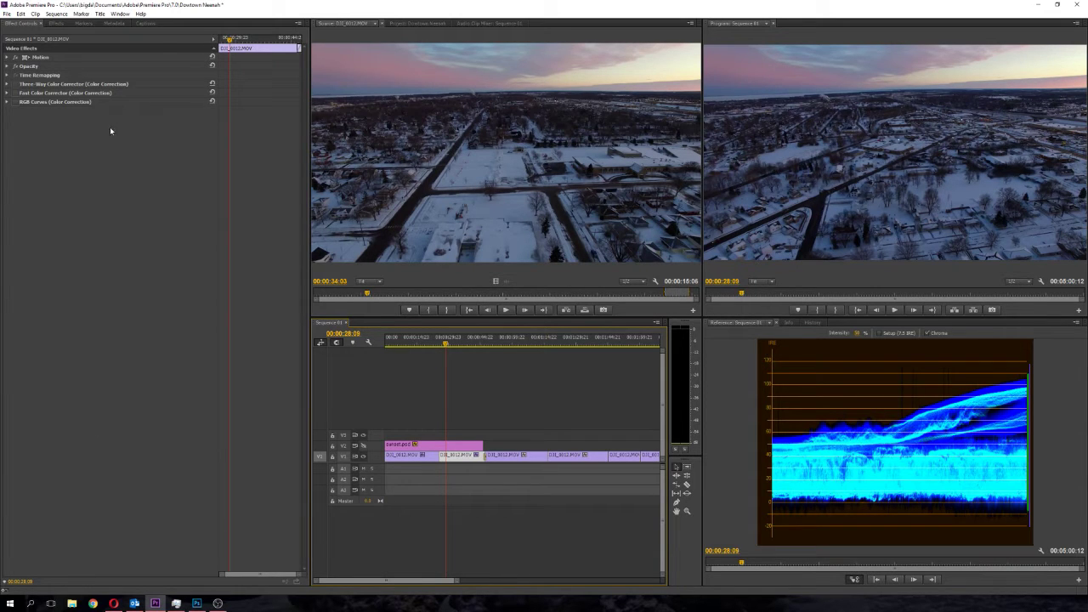
# Enable RGB Curves, Fast Color Corrector and Three-Way Color Corrector, then expand the Three-Way settings
pyautogui.click(15, 102)
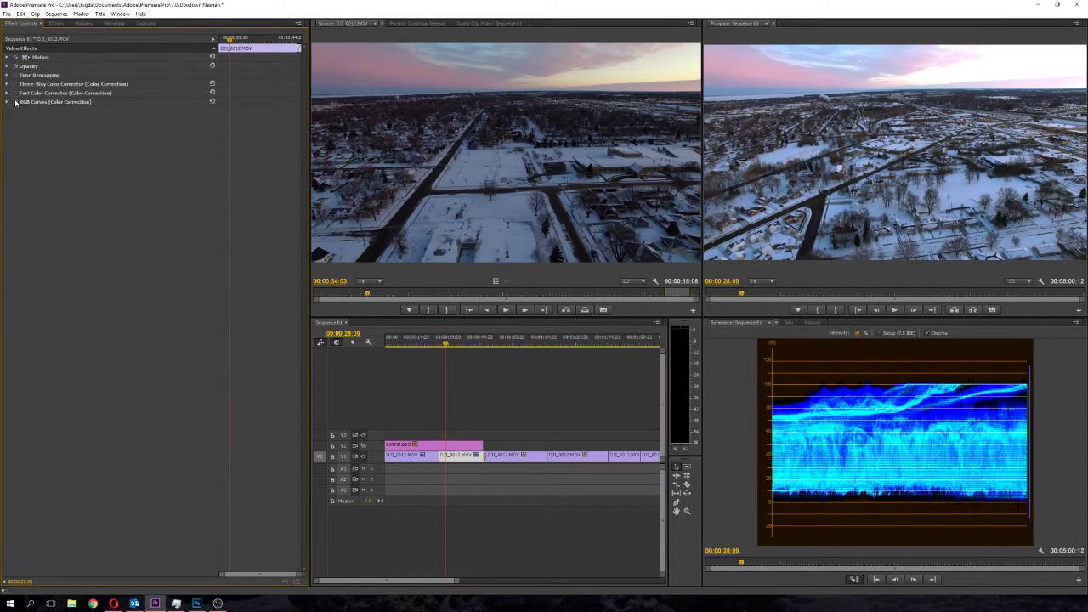
pyautogui.click(15, 102)
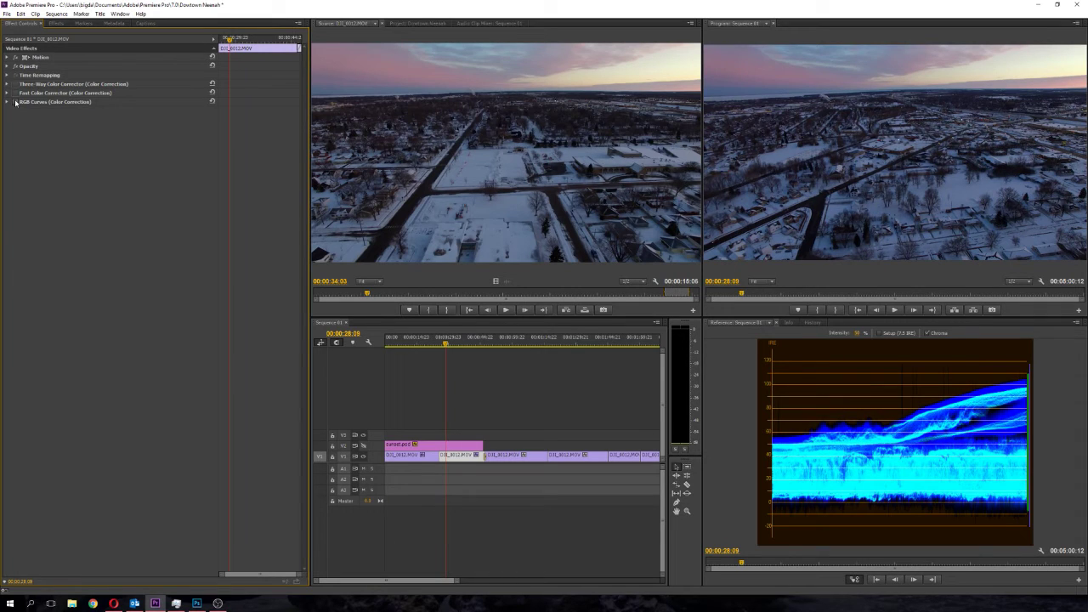
pyautogui.click(15, 102)
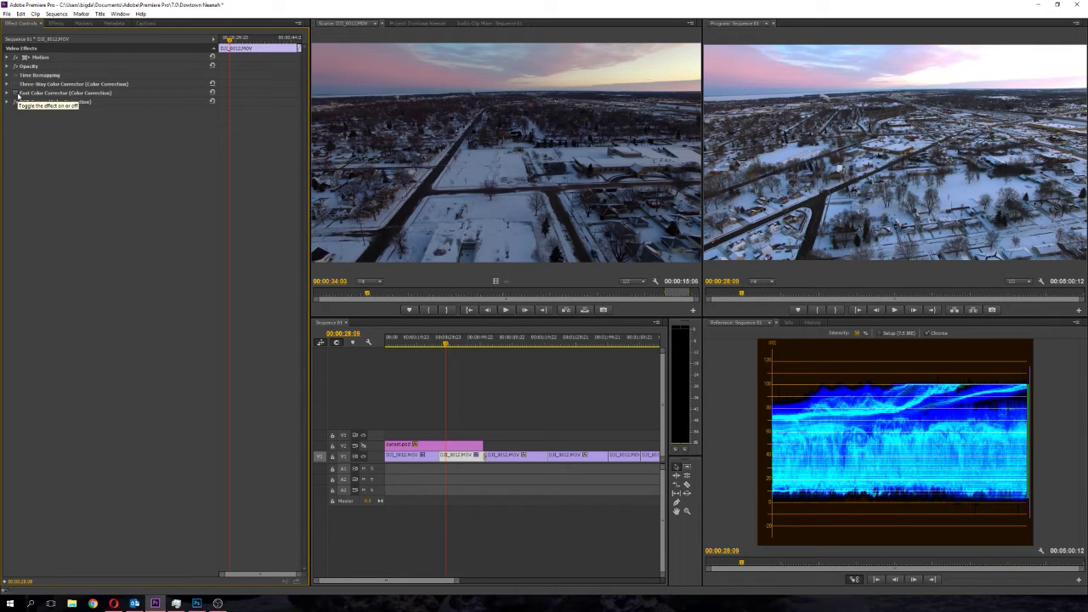
pyautogui.click(17, 93)
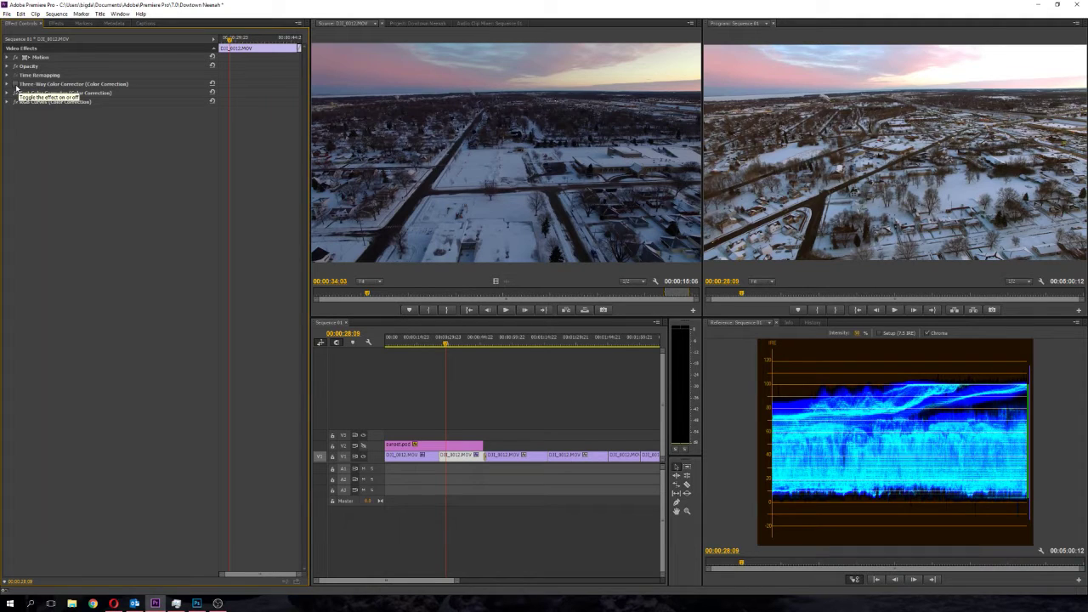
pyautogui.click(15, 84)
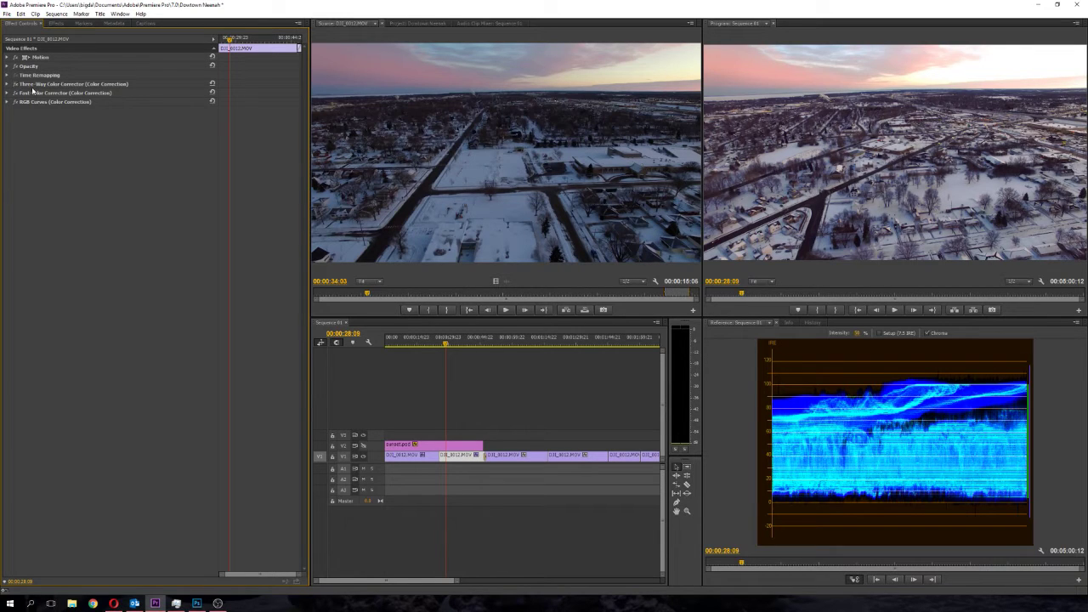
pyautogui.click(7, 84)
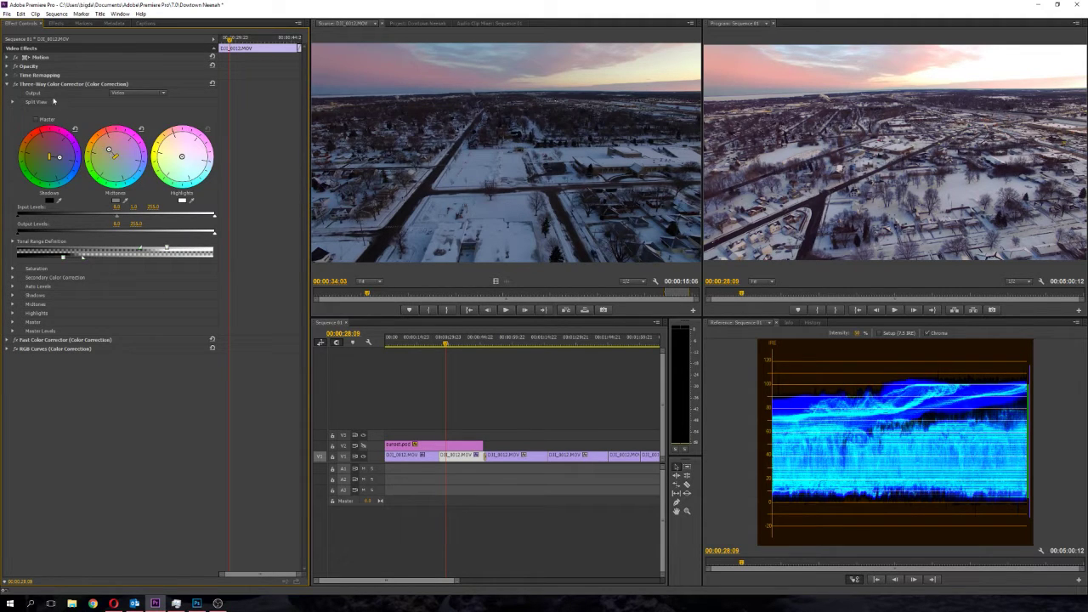
# Toggle the Three-Way Color Corrector off and on to compare, then collapse its settings
pyautogui.click(14, 84)
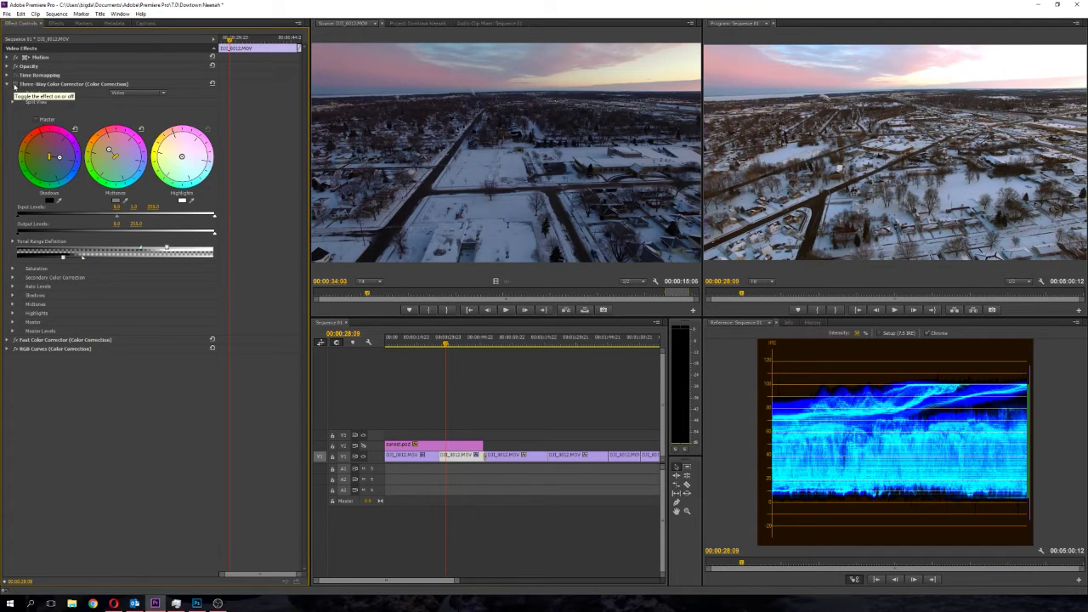
pyautogui.click(14, 85)
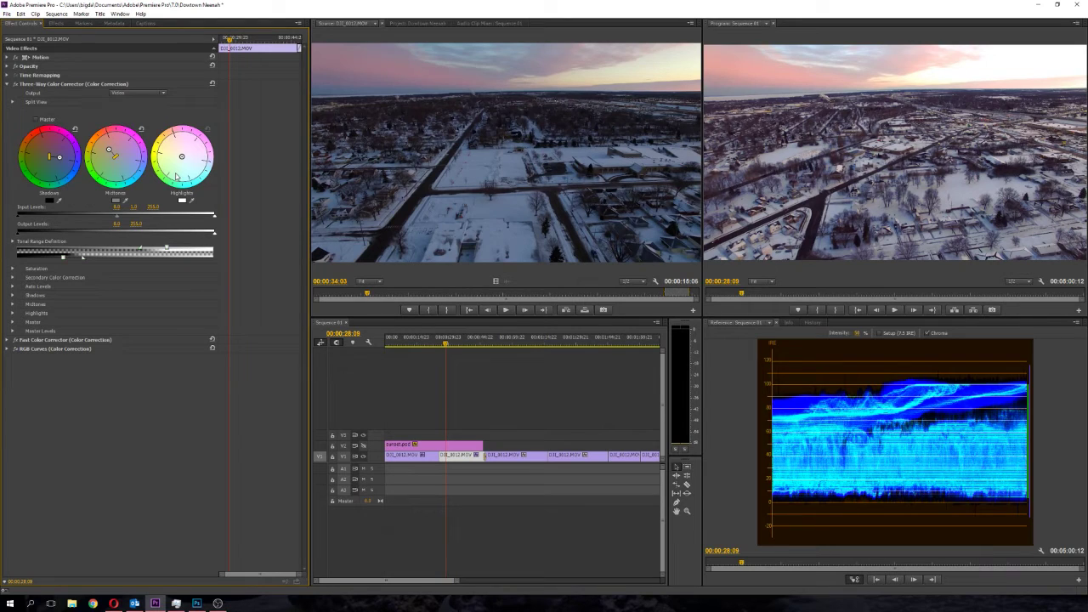
pyautogui.click(9, 85)
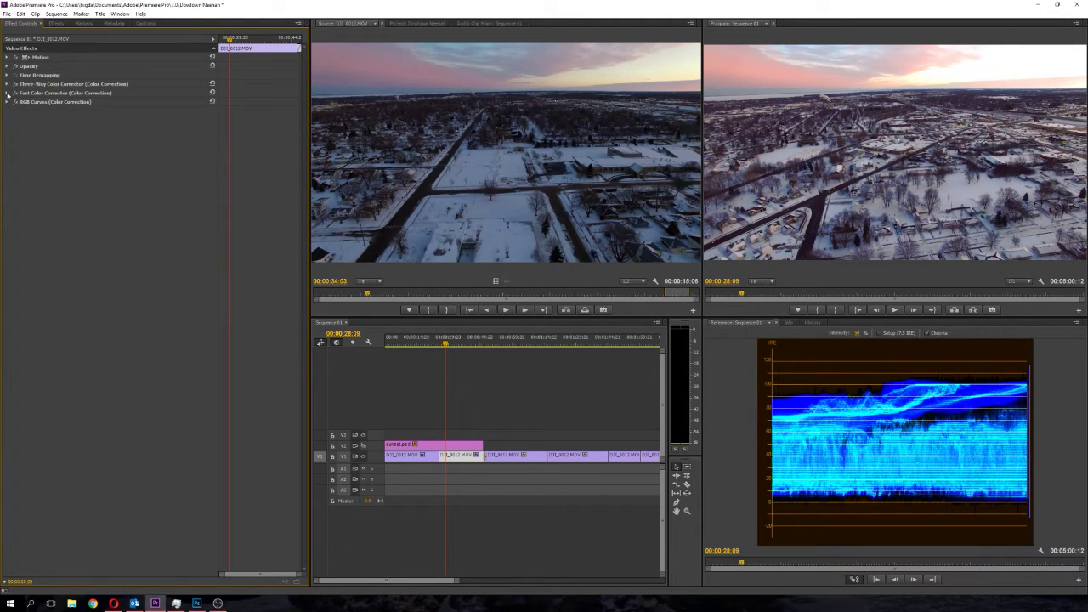
# Sample a neutral frame area with the Fast Color Corrector's White Balance eyedropper, then collapse it
pyautogui.click(8, 94)
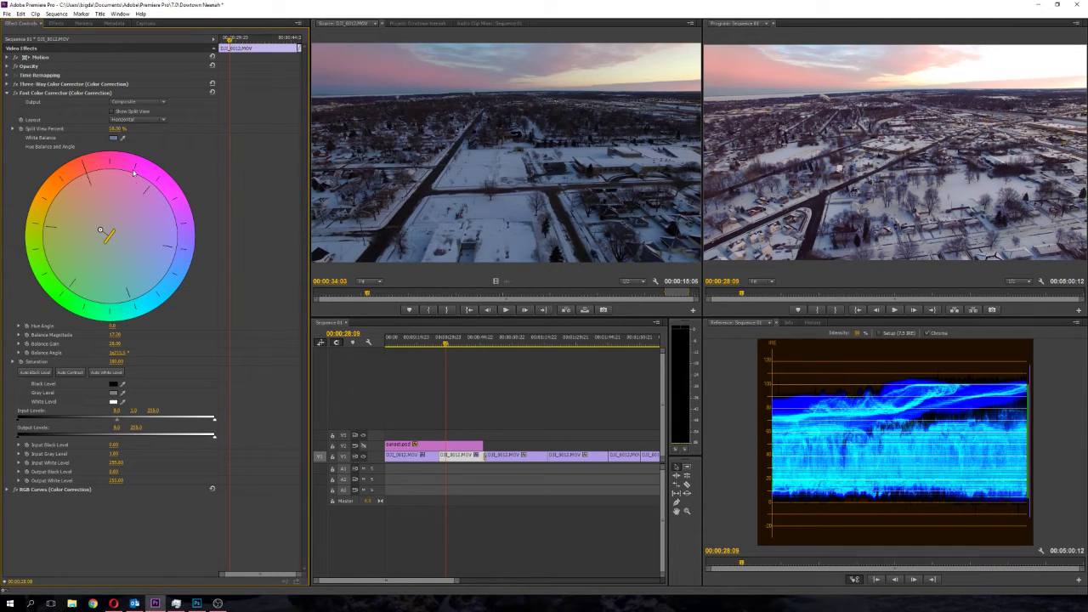
pyautogui.click(123, 137)
pyautogui.click(803, 145)
pyautogui.moveTo(793, 147); pyautogui.dragTo(982, 240)
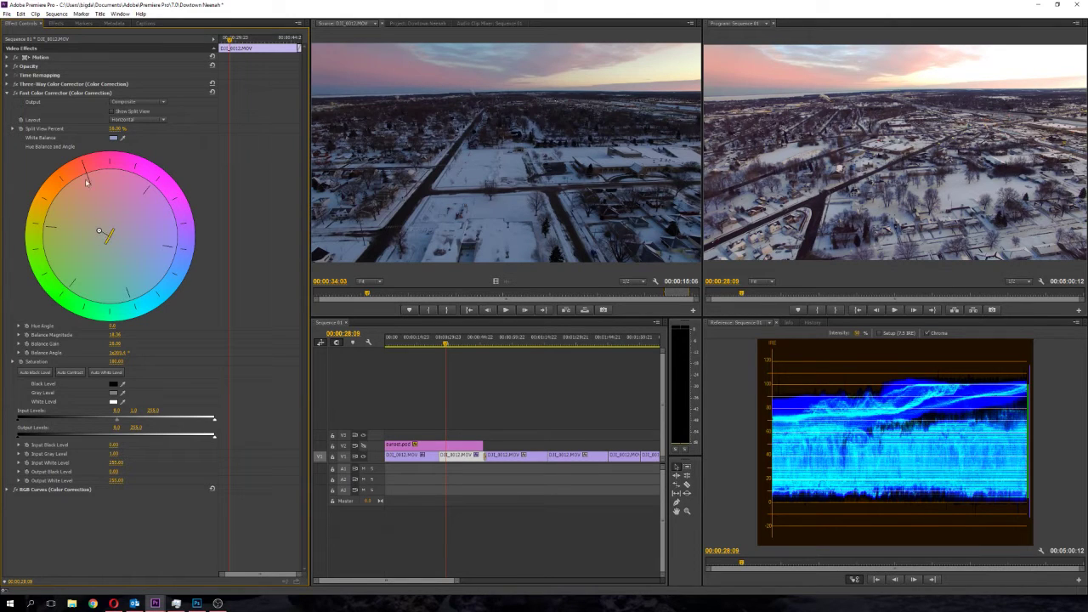
pyautogui.click(7, 93)
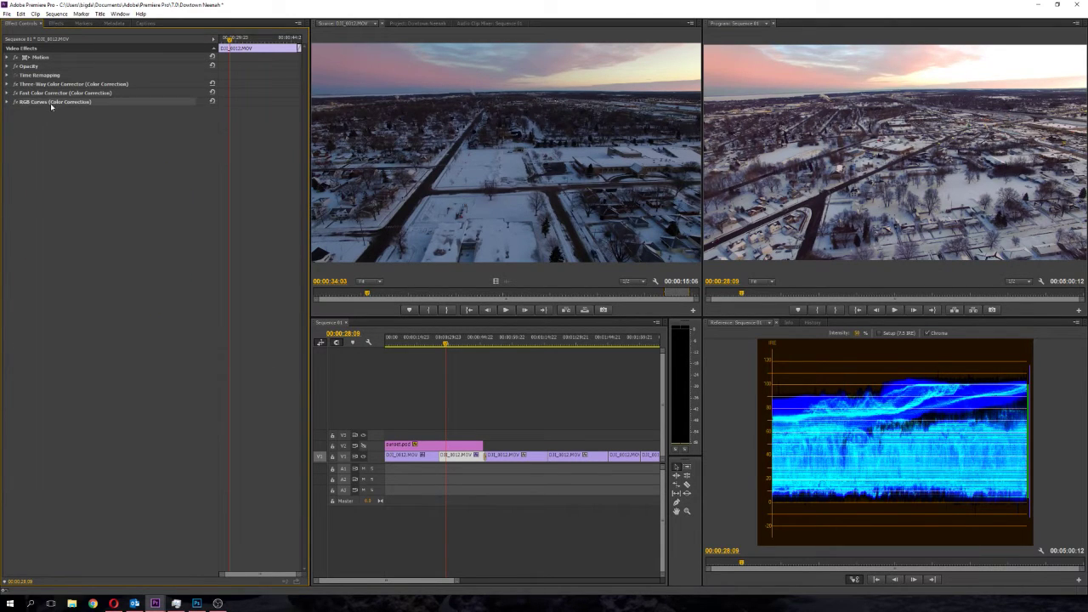
# Expand RGB Curves and keep the reference monitor on YC Waveform
pyautogui.click(7, 102)
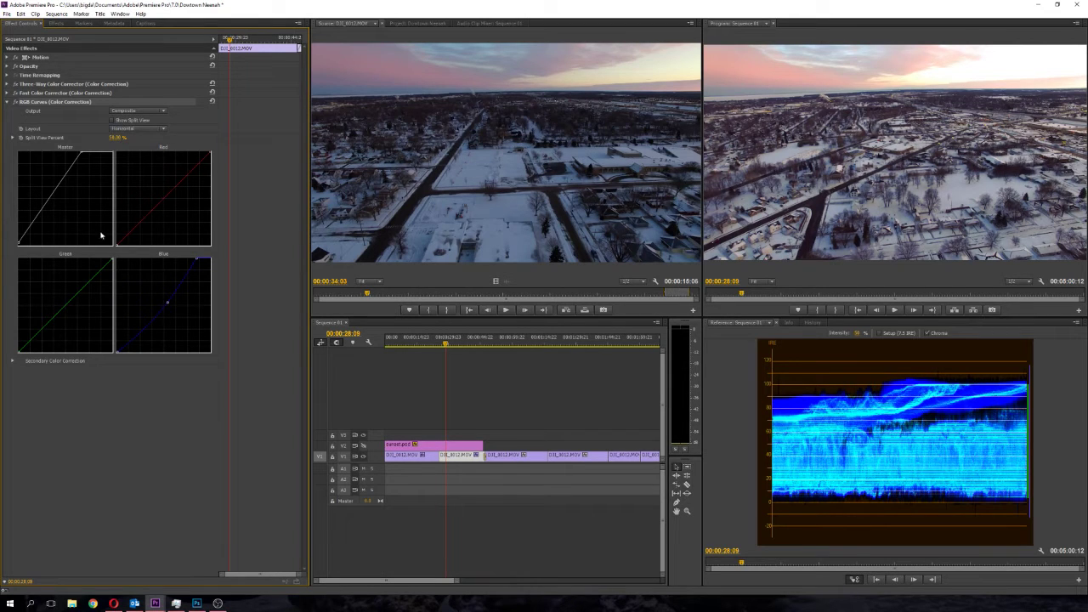
pyautogui.click(1080, 324)
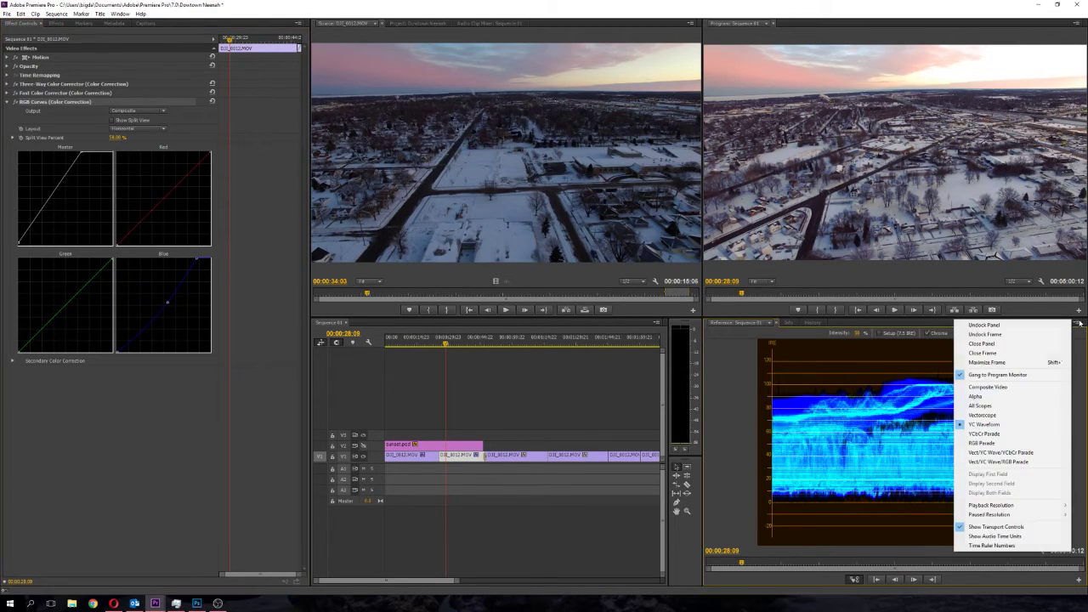
pyautogui.click(1022, 425)
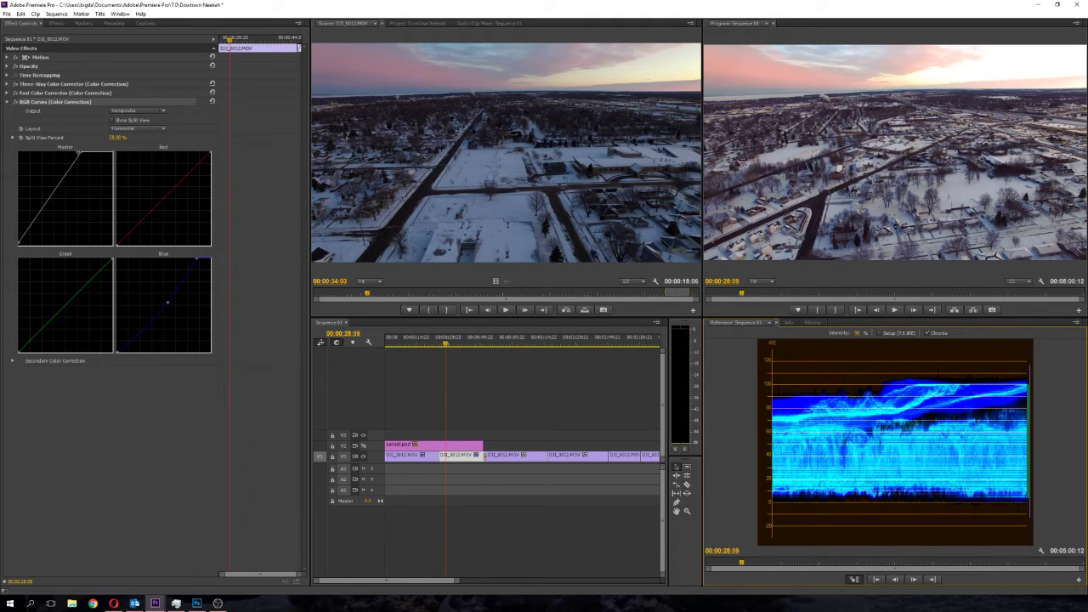
# Drag the Master curve's top endpoint left along the top edge to brighten highlights
pyautogui.moveTo(79, 152); pyautogui.dragTo(114, 152)
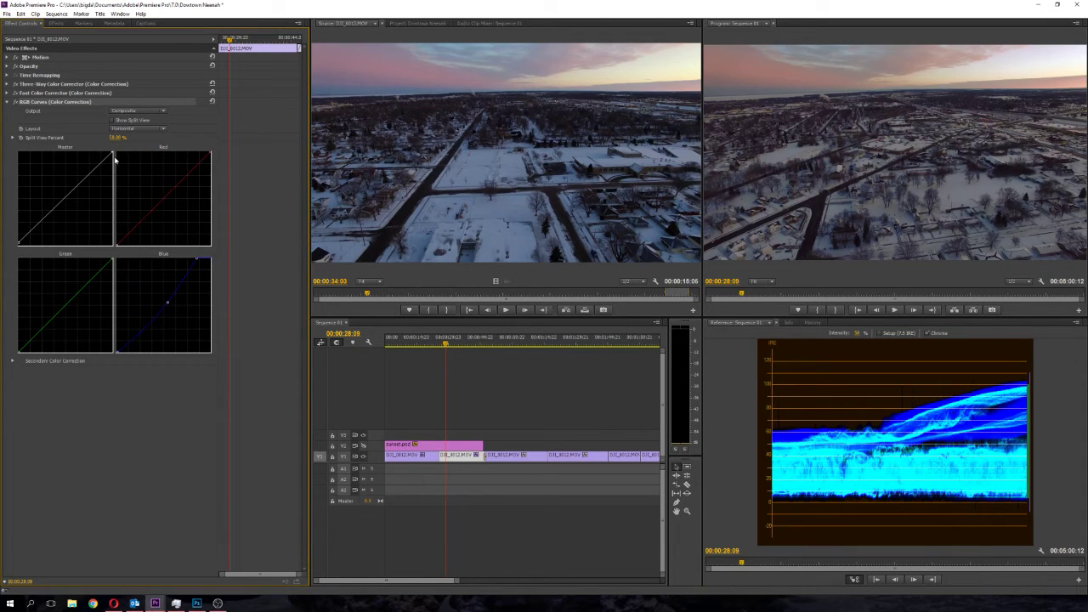
pyautogui.moveTo(112, 154); pyautogui.dragTo(81, 153)
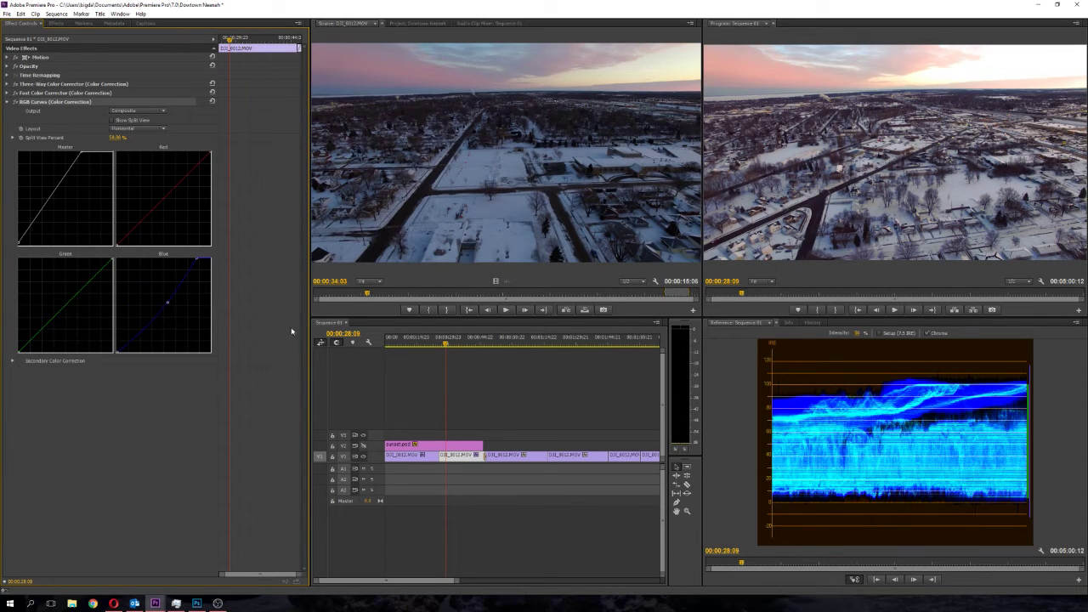
# Switch the reference monitor display to RGB Parade
pyautogui.click(1077, 322)
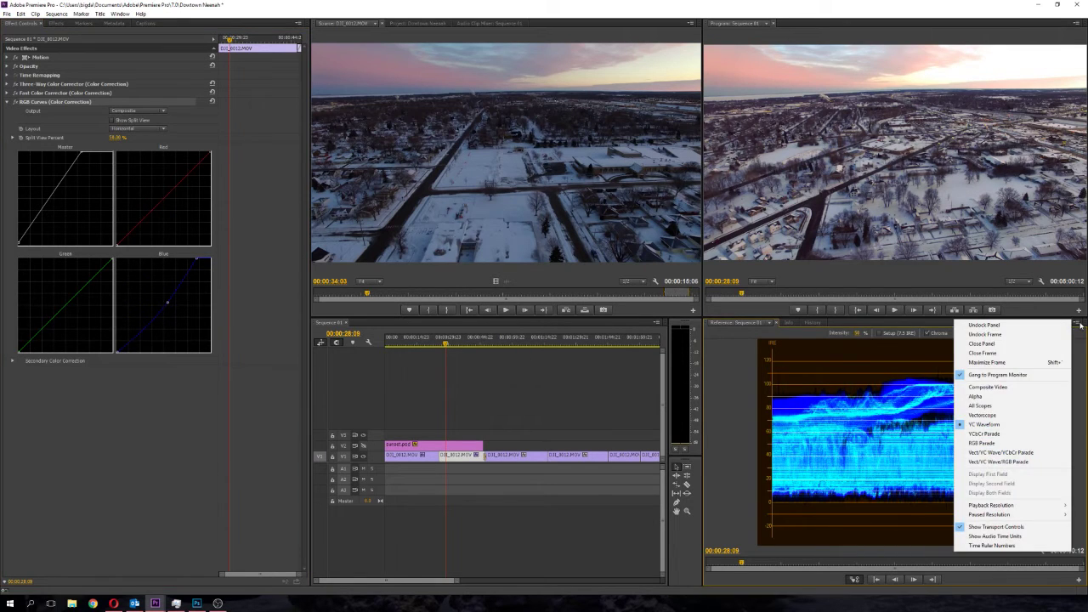
pyautogui.click(1003, 443)
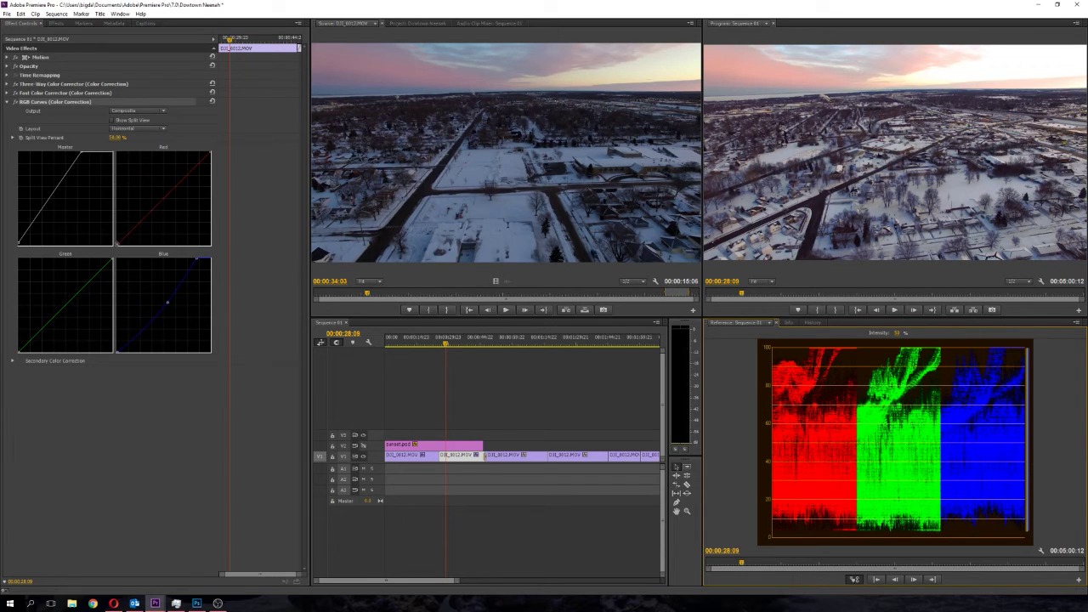
# Return focus to the RGB Curves settings in Effect Controls
pyautogui.click(118, 245)
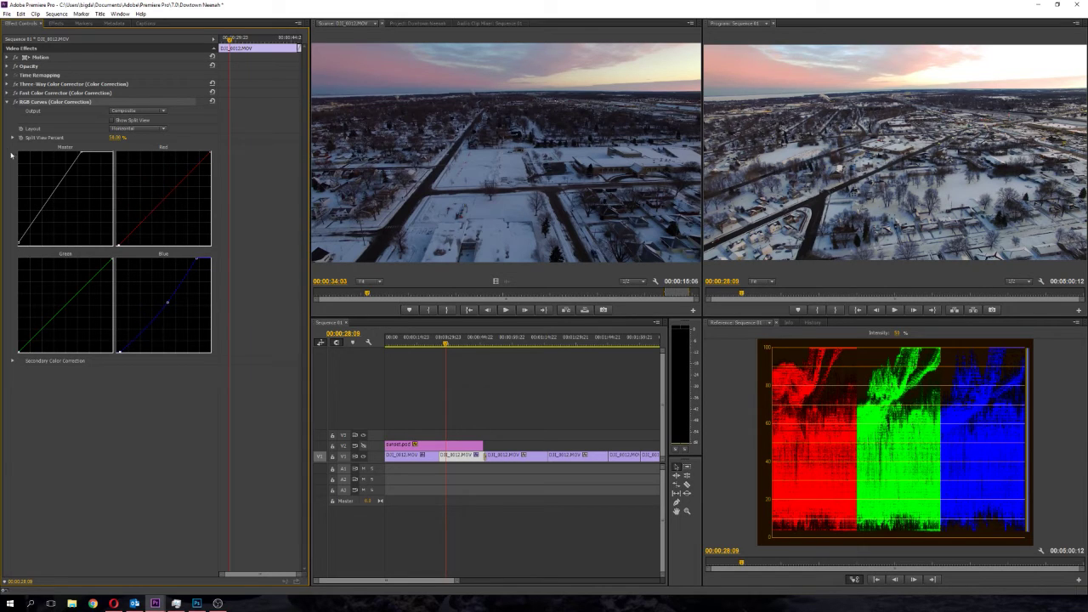
# Switch the reference monitor display back to YC Waveform
pyautogui.click(1076, 323)
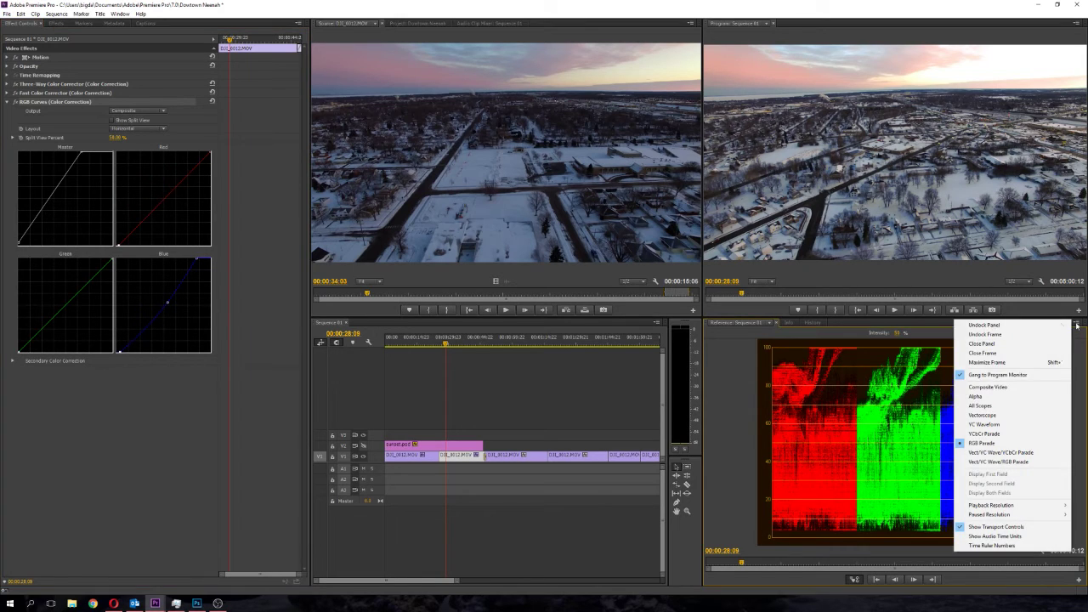
pyautogui.click(1011, 425)
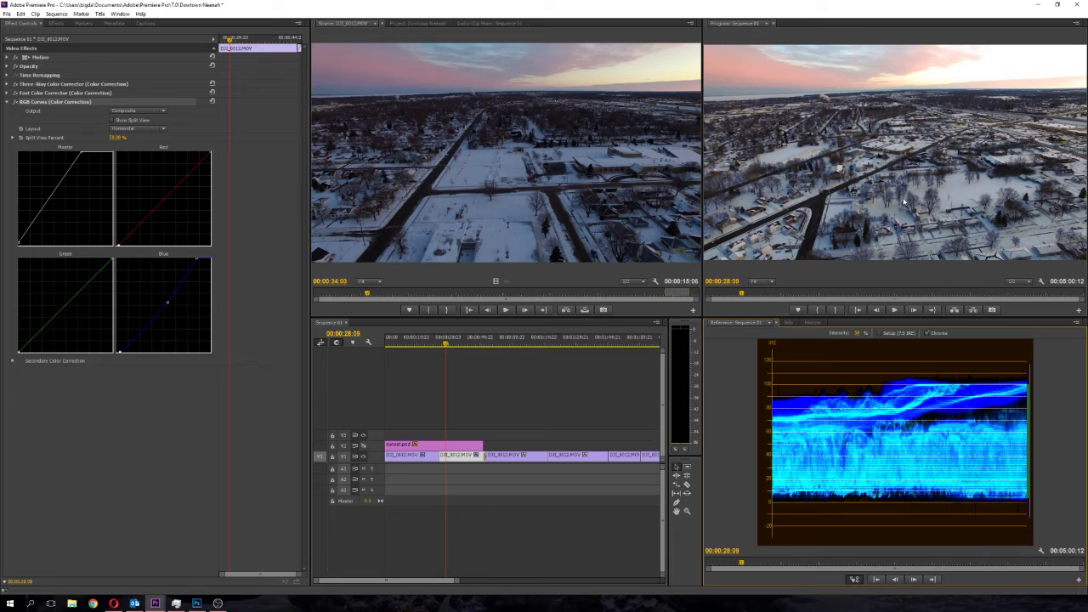
# Collapse RGB Curves and toggle it off and on to compare
pyautogui.click(15, 102)
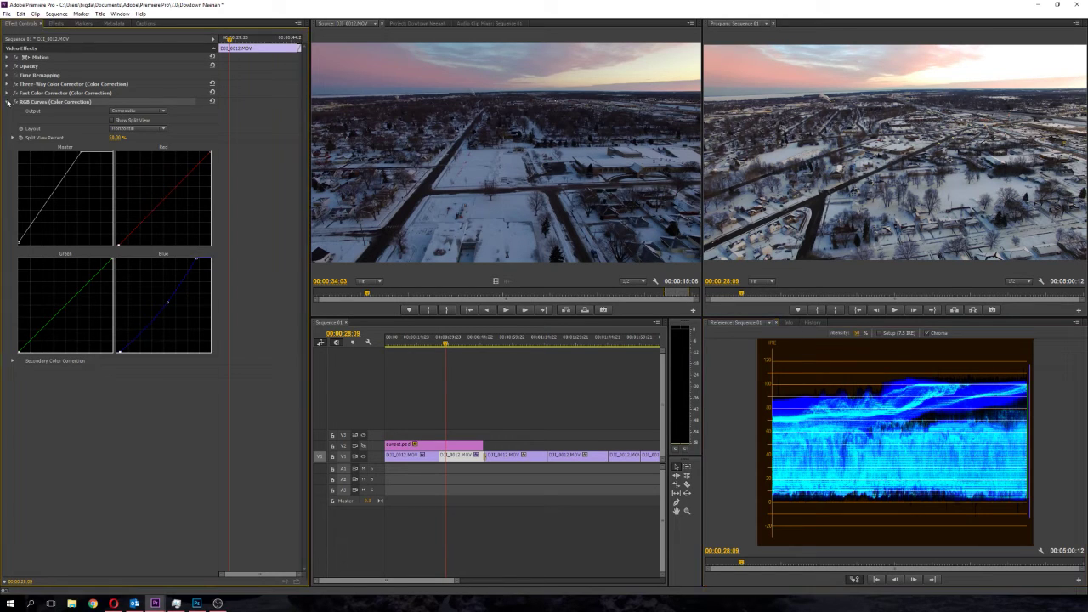
pyautogui.click(15, 101)
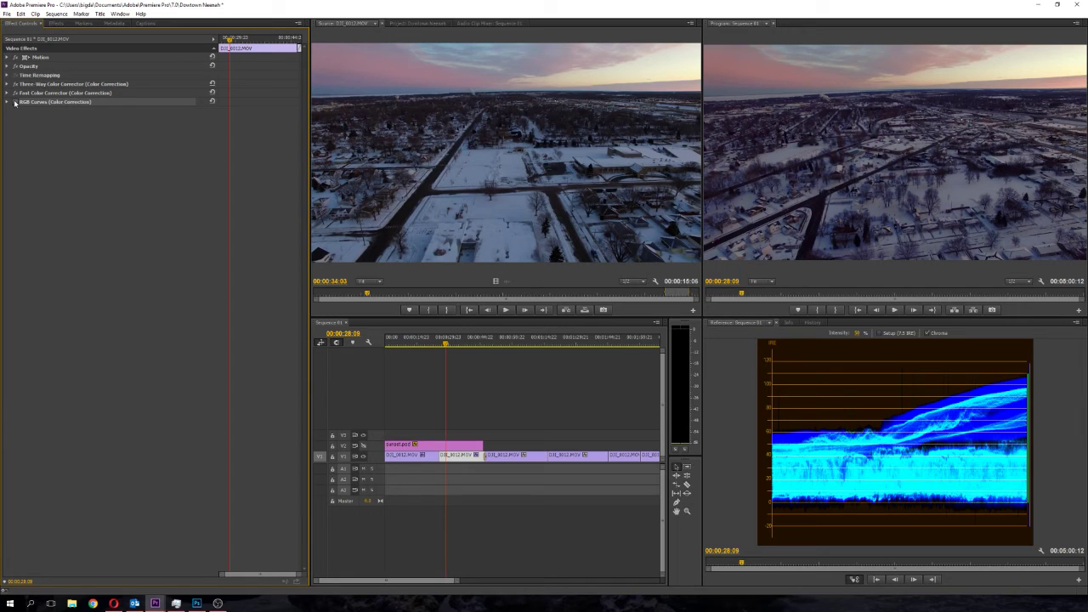
pyautogui.click(16, 102)
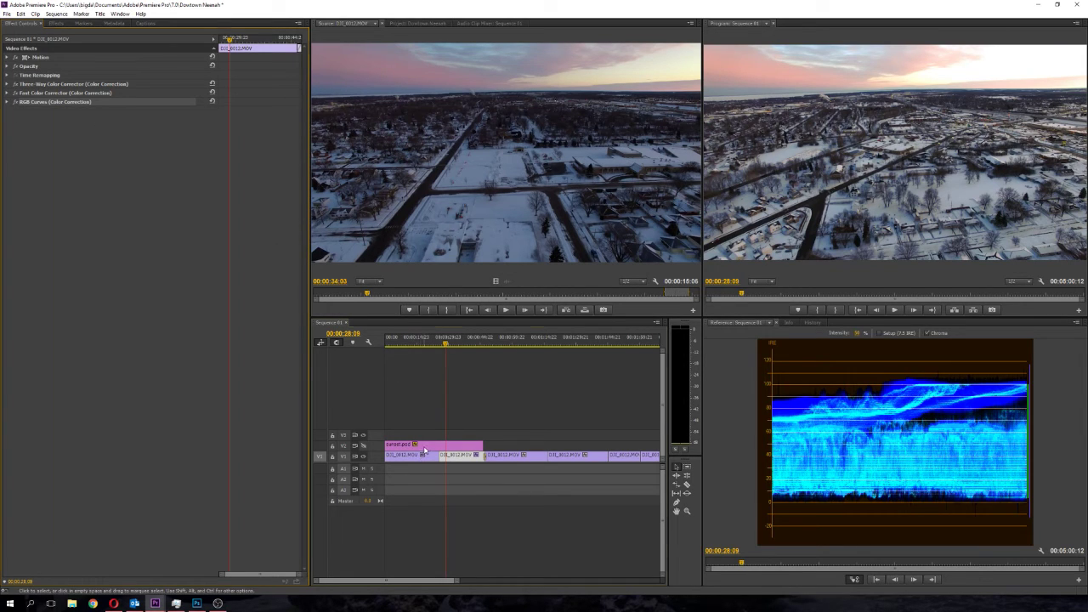
# Select sunset.psd on V2 and toggle the V2 track output twice, leaving the overlay visible
pyautogui.click(425, 450)
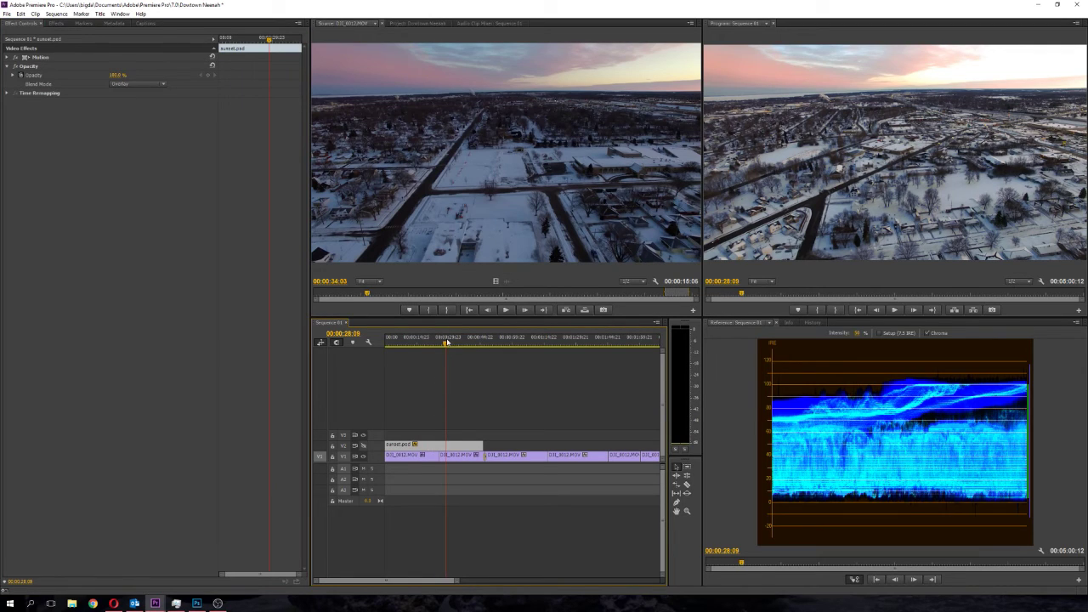
pyautogui.click(363, 446)
pyautogui.click(364, 447)
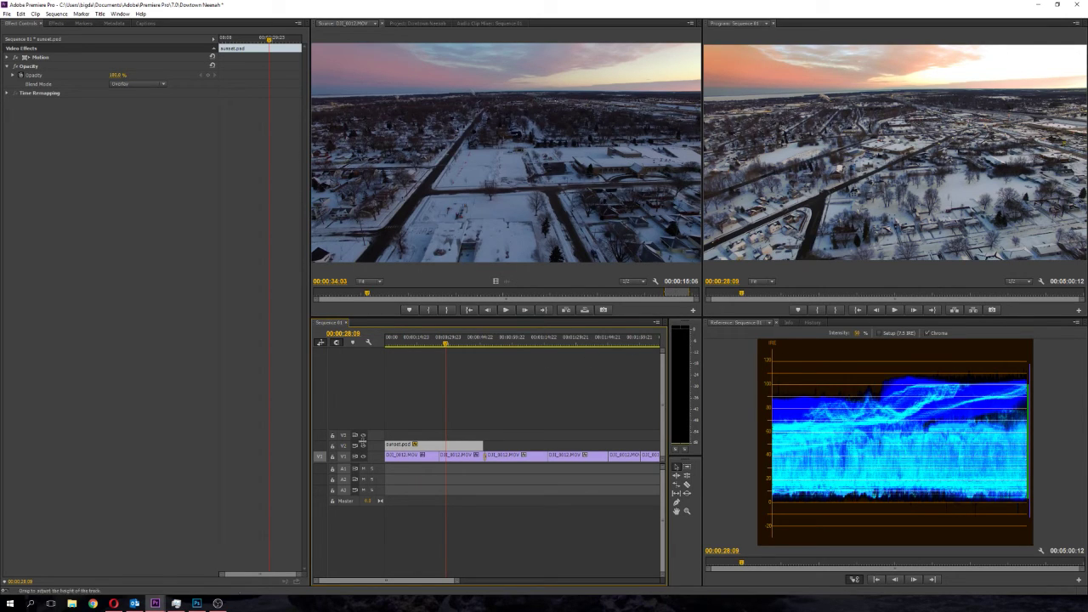
pyautogui.click(364, 446)
pyautogui.click(364, 446)
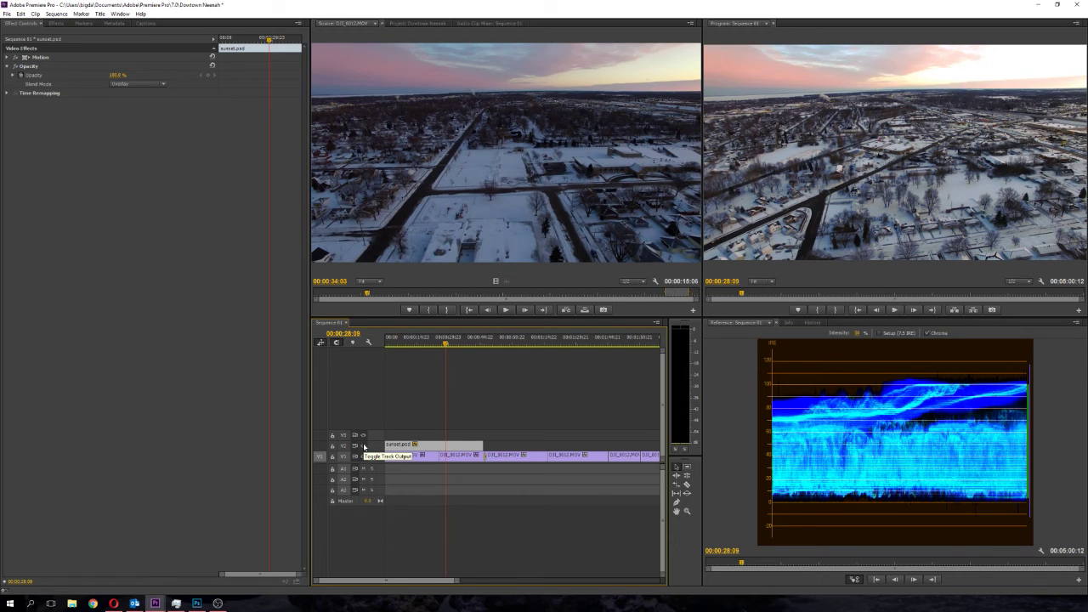
pyautogui.click(196, 604)
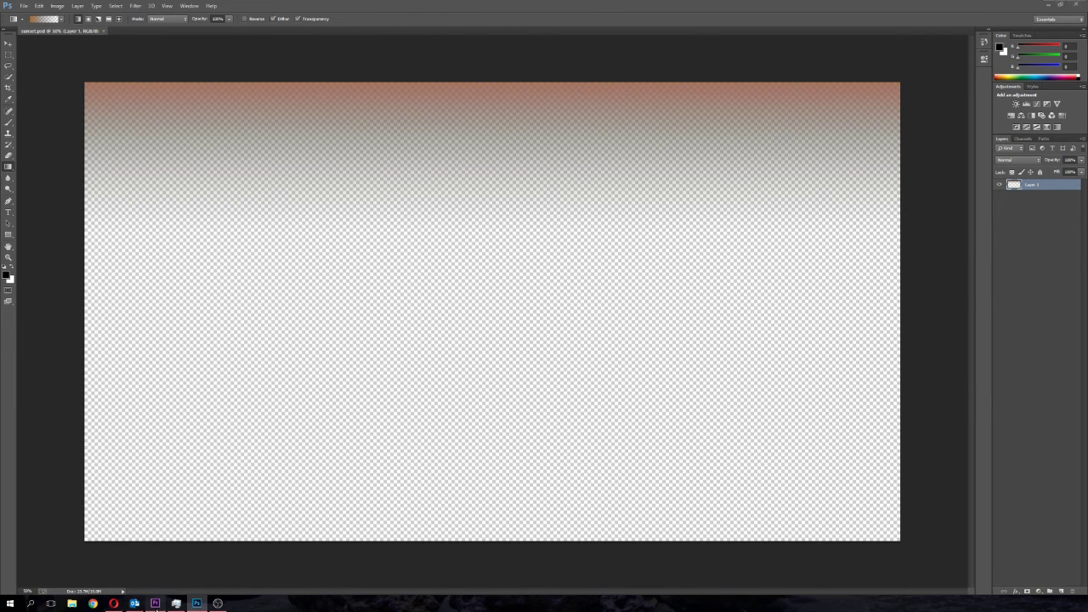
pyautogui.click(154, 603)
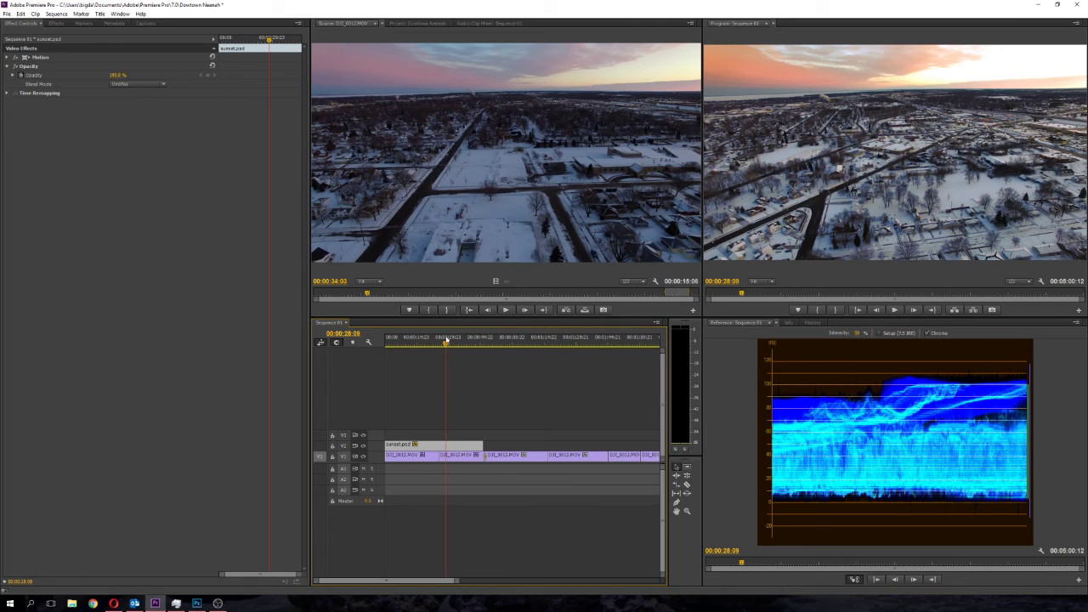
# Move the playhead to 00:00:20:04, keep sunset.psd in Overlay blend mode, and select DJI_0012.MOV
pyautogui.moveTo(445, 343); pyautogui.dragTo(430, 352)
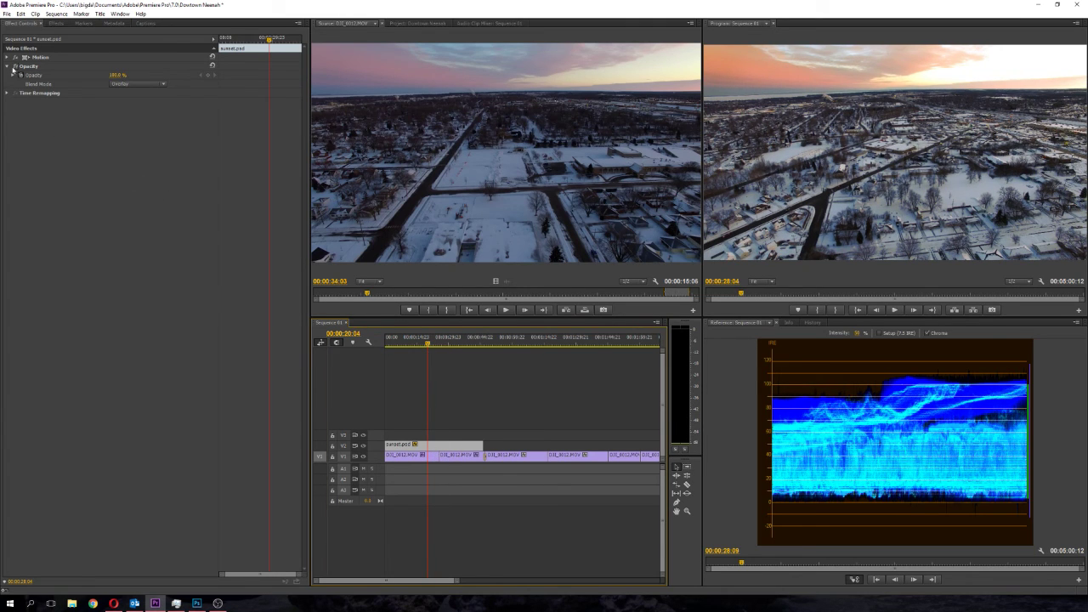
pyautogui.click(154, 83)
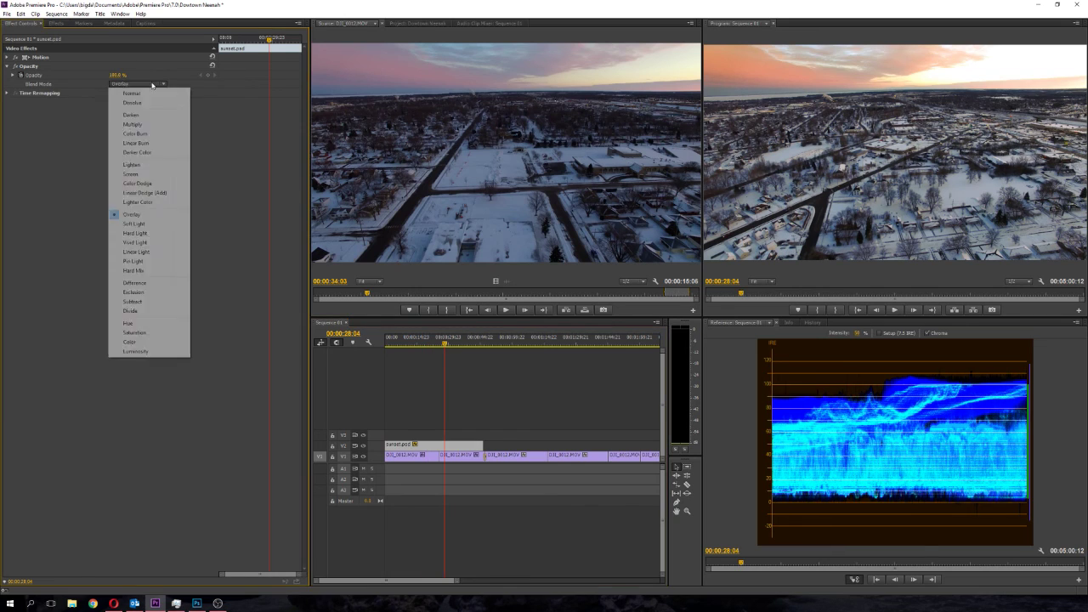
pyautogui.click(150, 215)
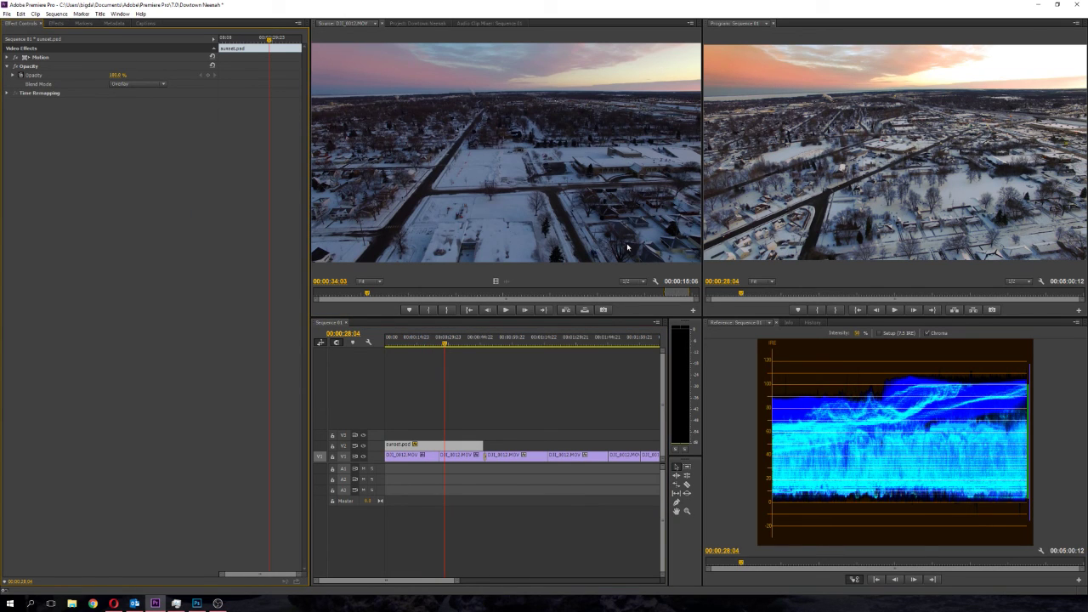
pyautogui.click(476, 455)
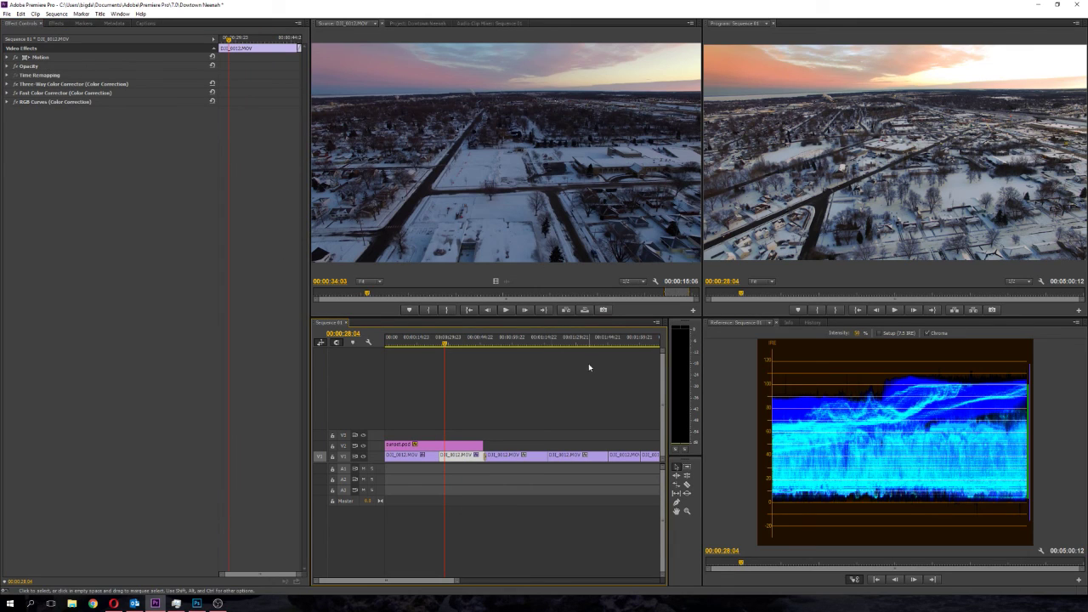
# Turn off the three color-correction effects and hide the V2 sunset overlay to view the ungraded footage
pyautogui.click(14, 83)
pyautogui.click(14, 93)
pyautogui.click(15, 101)
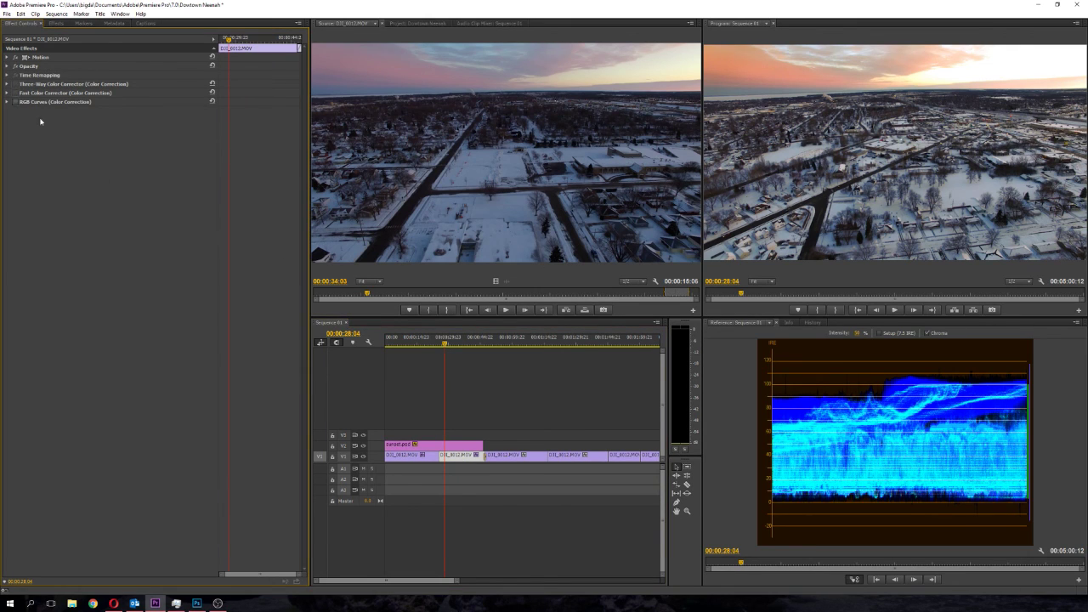
pyautogui.click(363, 446)
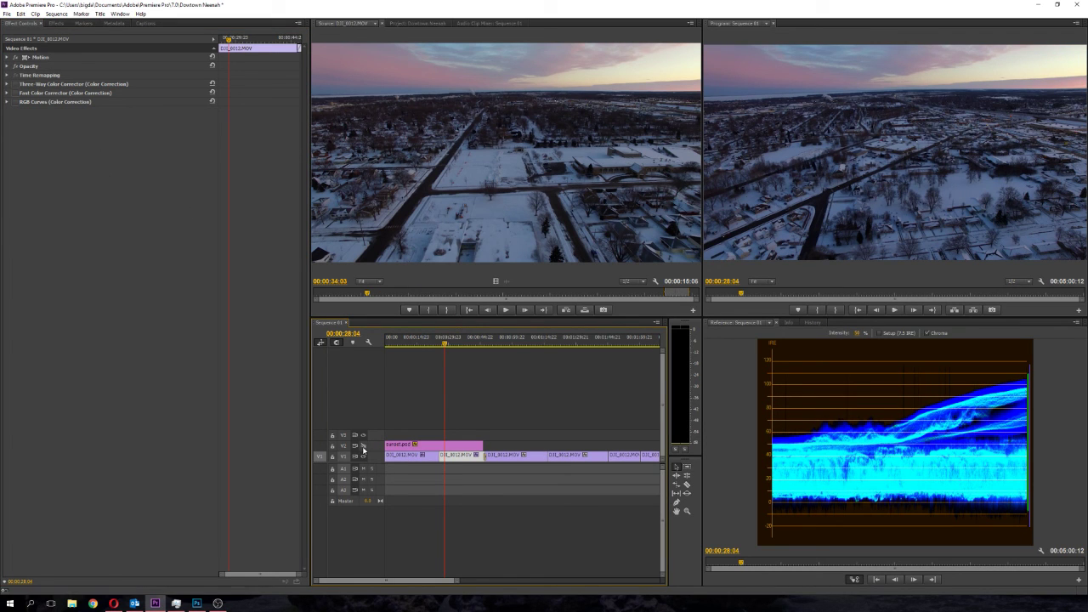
# Restore the sunset overlay and color corrections, then play back the graded sequence
pyautogui.click(363, 445)
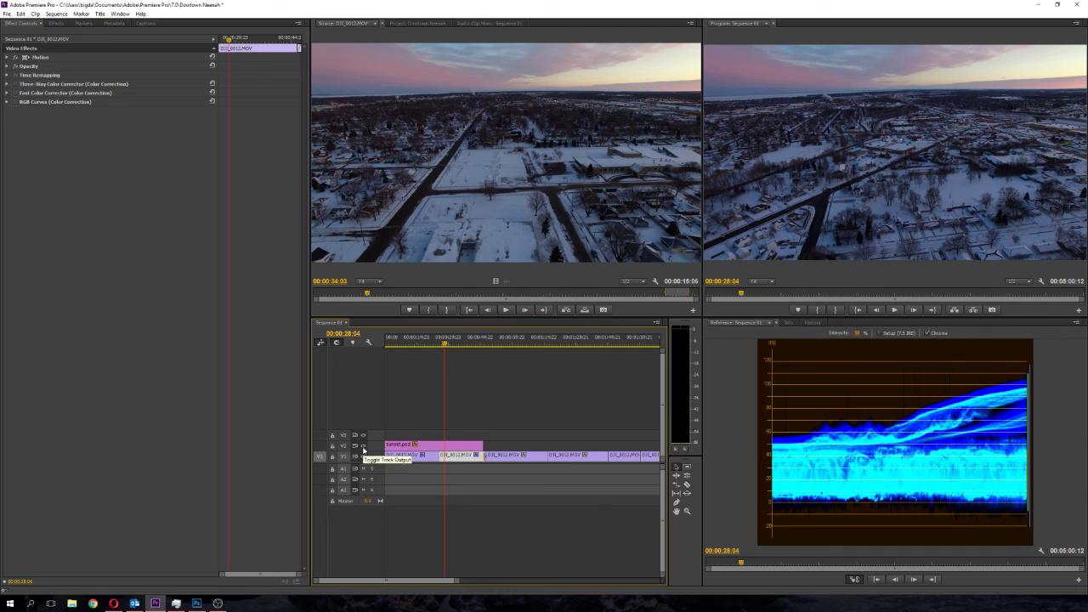
pyautogui.click(18, 109)
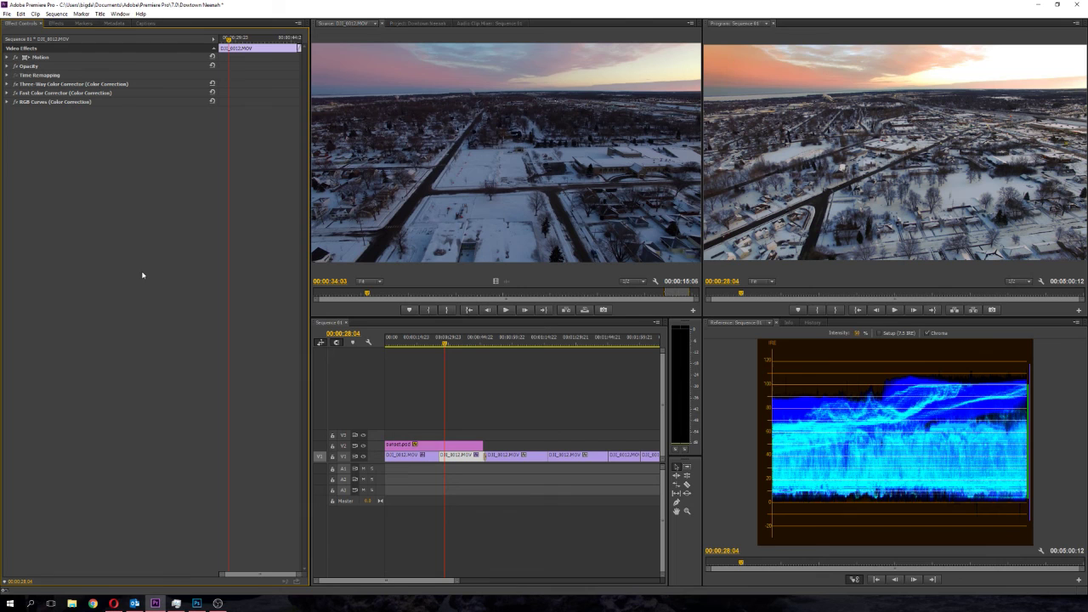
pyautogui.click(895, 310)
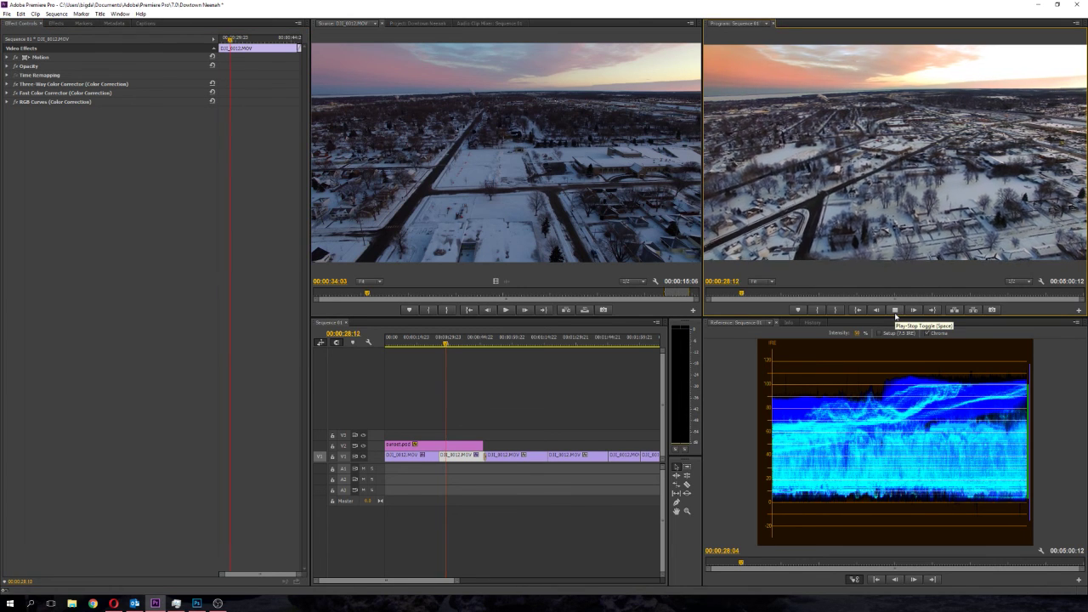